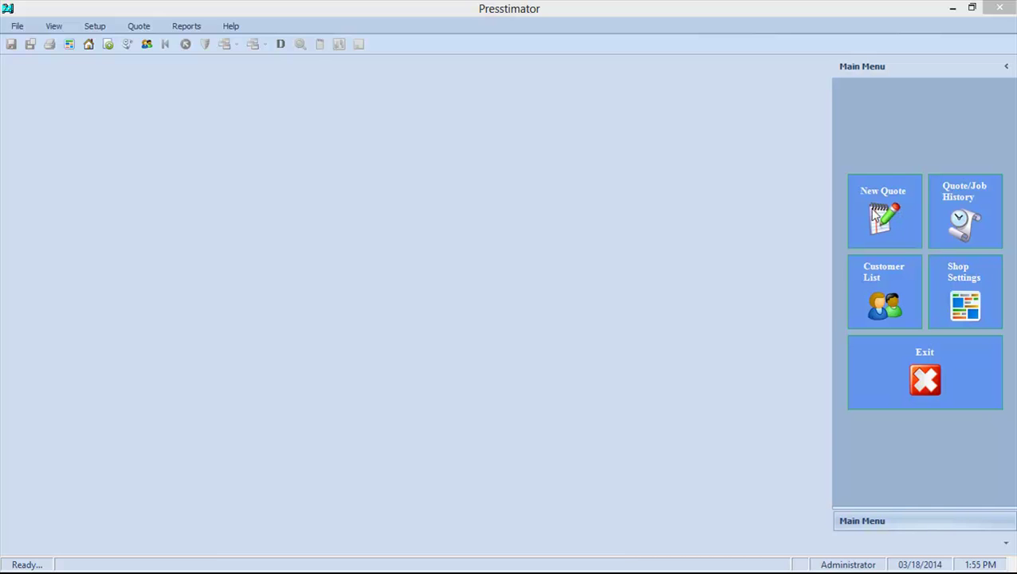
Step: Create a new quote named "Fast Quote" for Sample Customer and assign it the default quote number
left_click(899, 209)
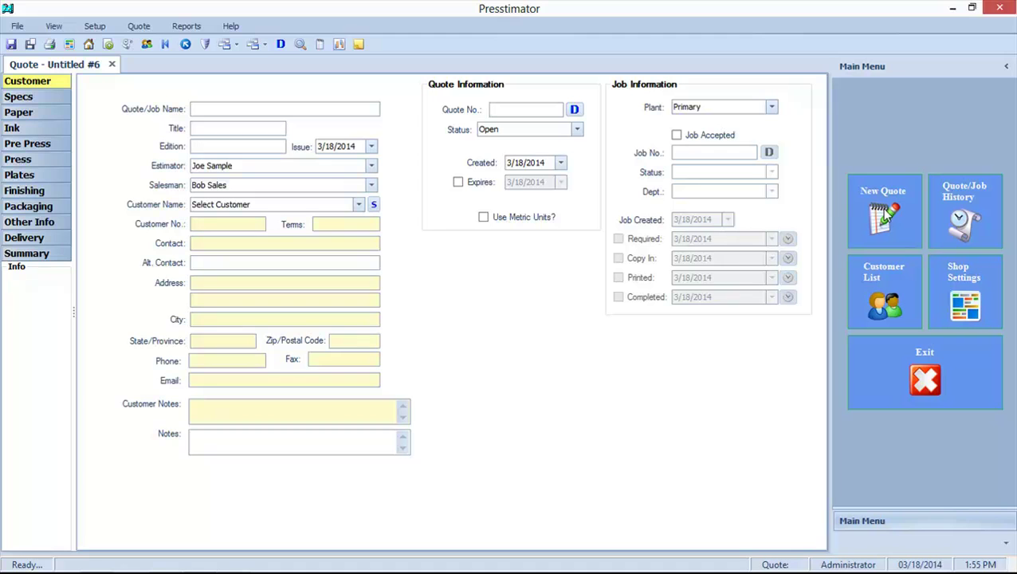
type("Fast Quote")
left_click(359, 205)
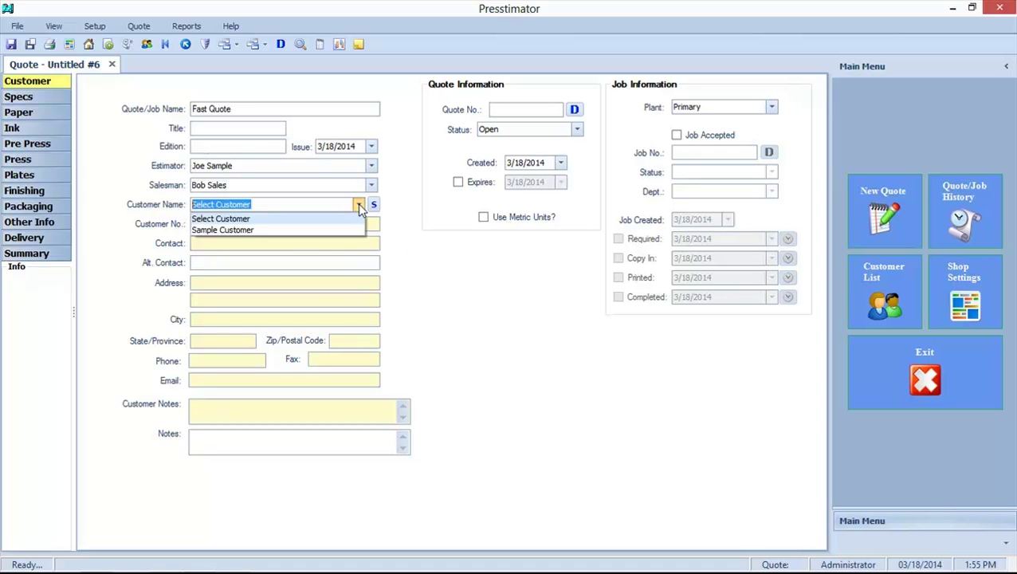
left_click(254, 230)
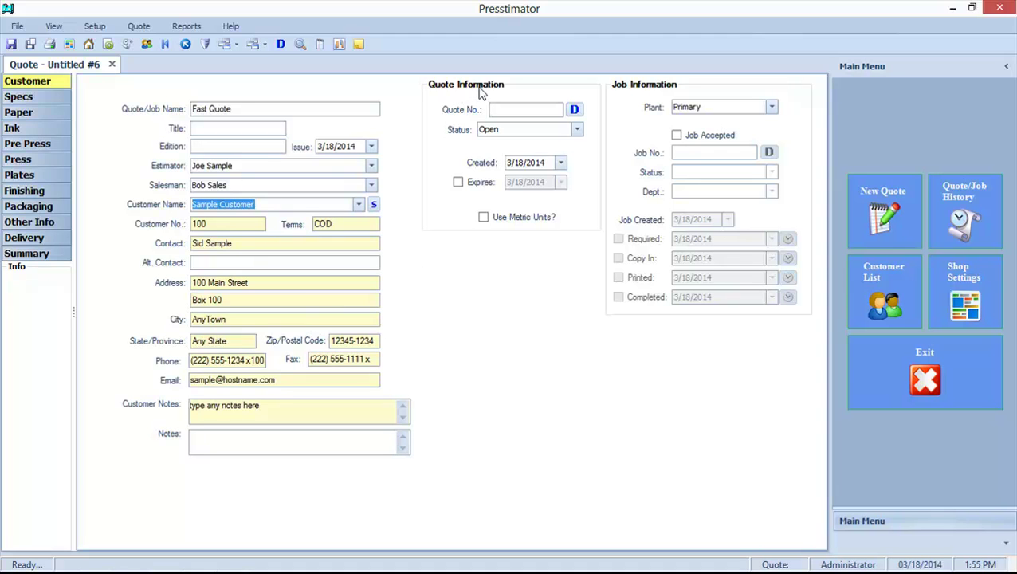
left_click(574, 110)
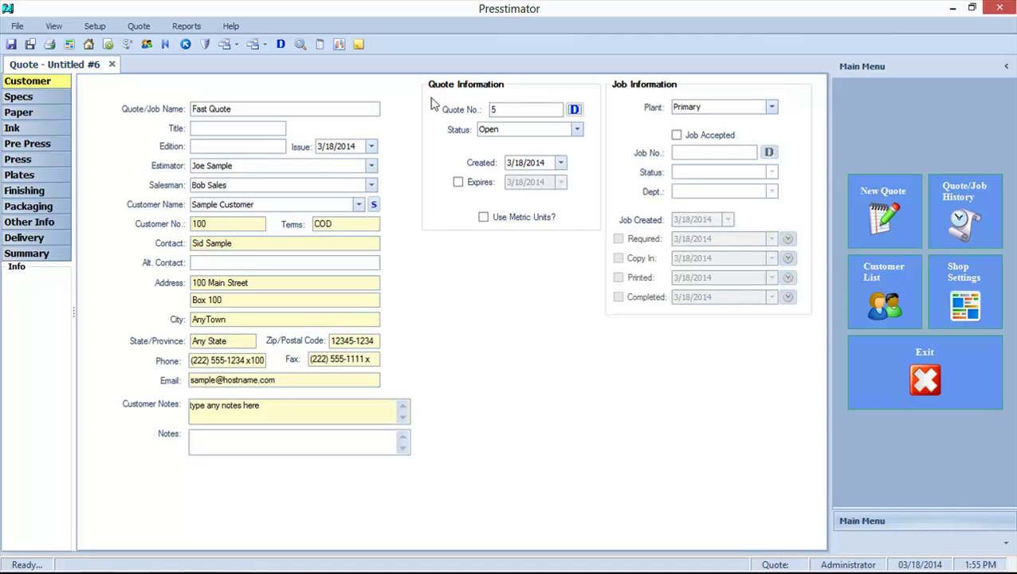
Step: In the general specs, enter 12000 copies, 12 total pages, an 11 x 15 product size and a web width of 34
left_click(53, 98)
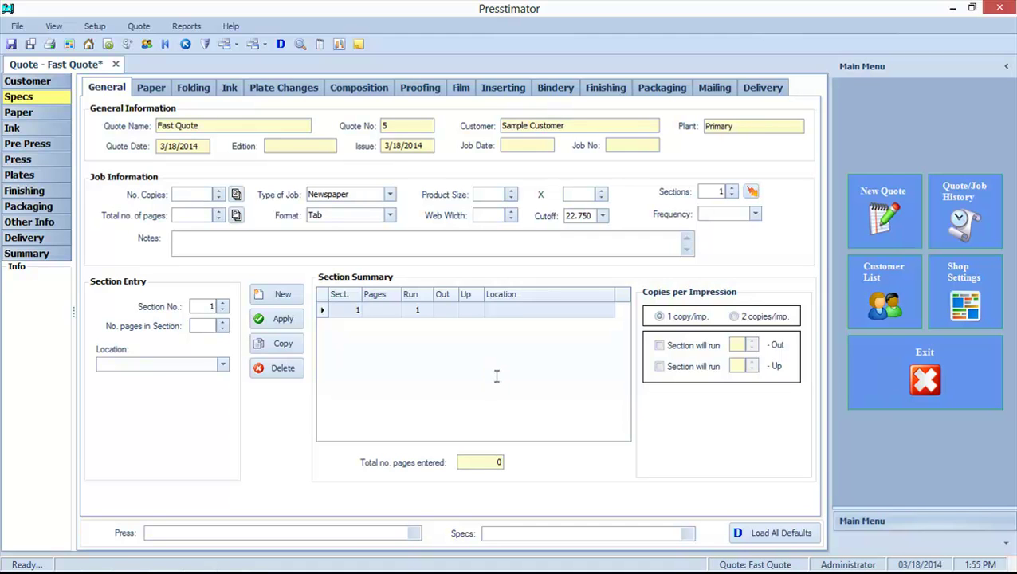
type("12000")
type("12")
left_click(483, 199)
type("11")
left_click(581, 195)
type("15")
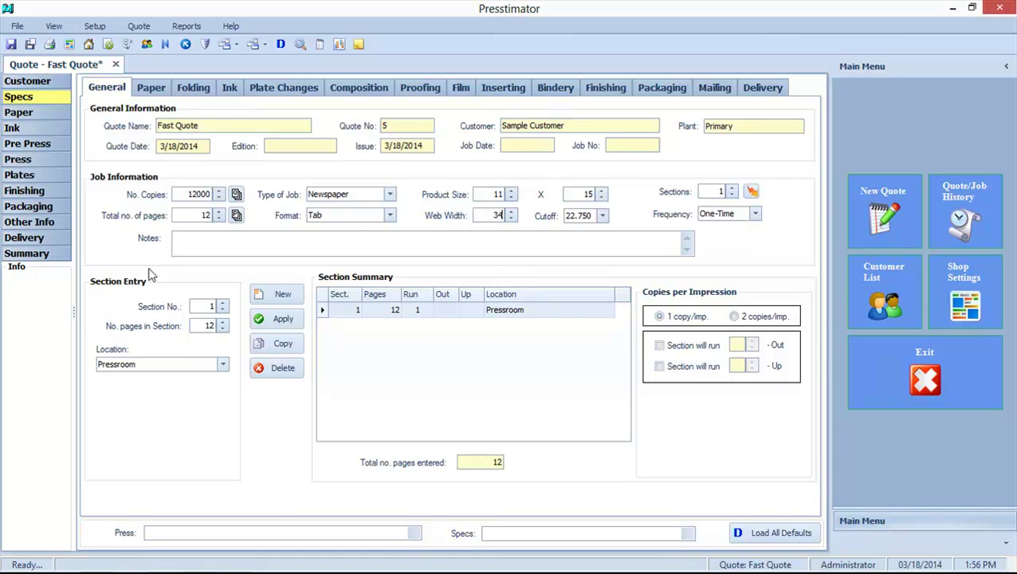
Step: Load all defaults with the paper waste, press make-ready and press IPH updates, and review the totals in the quote quick view
left_click(772, 534)
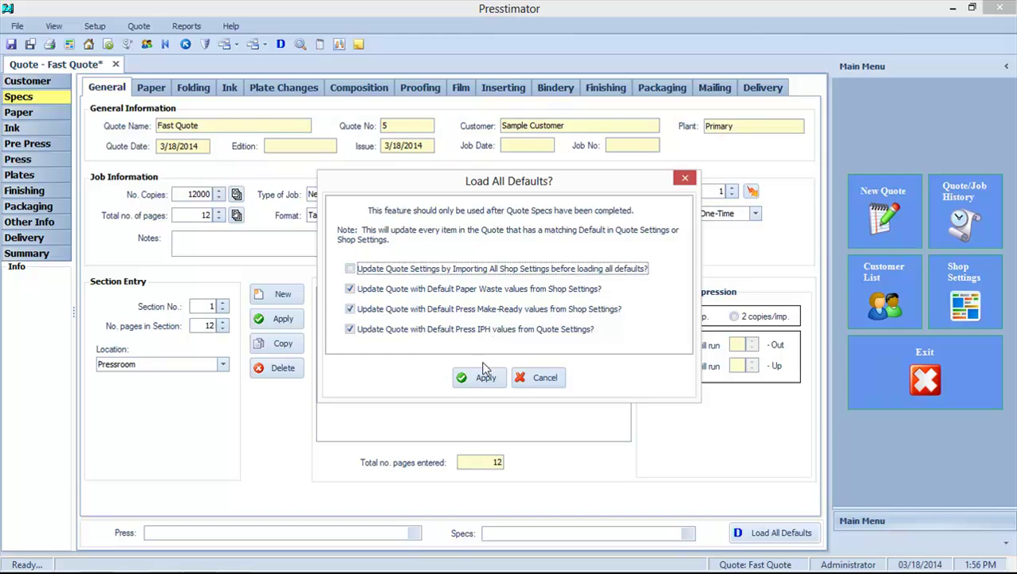
left_click(478, 382)
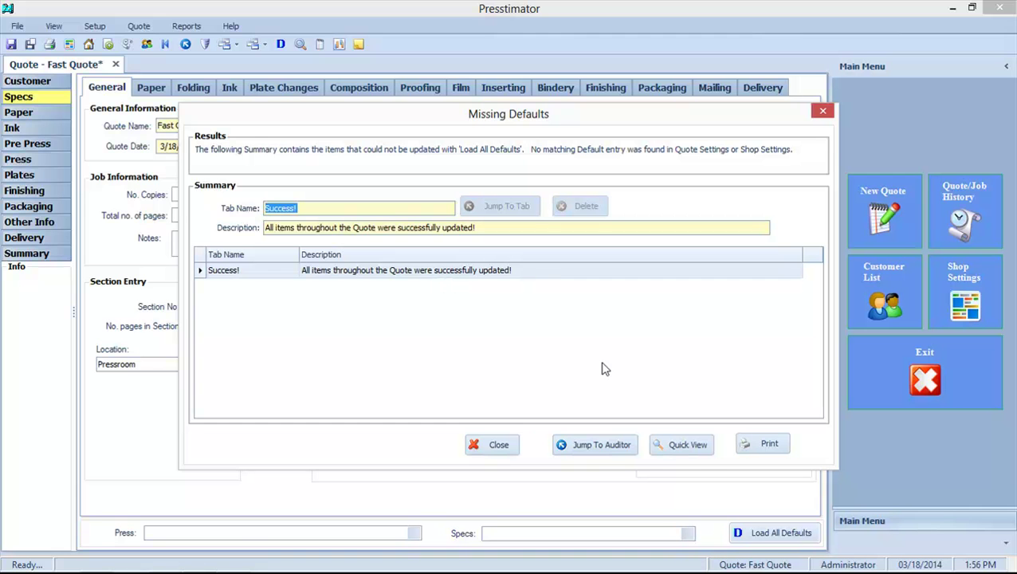
left_click(691, 448)
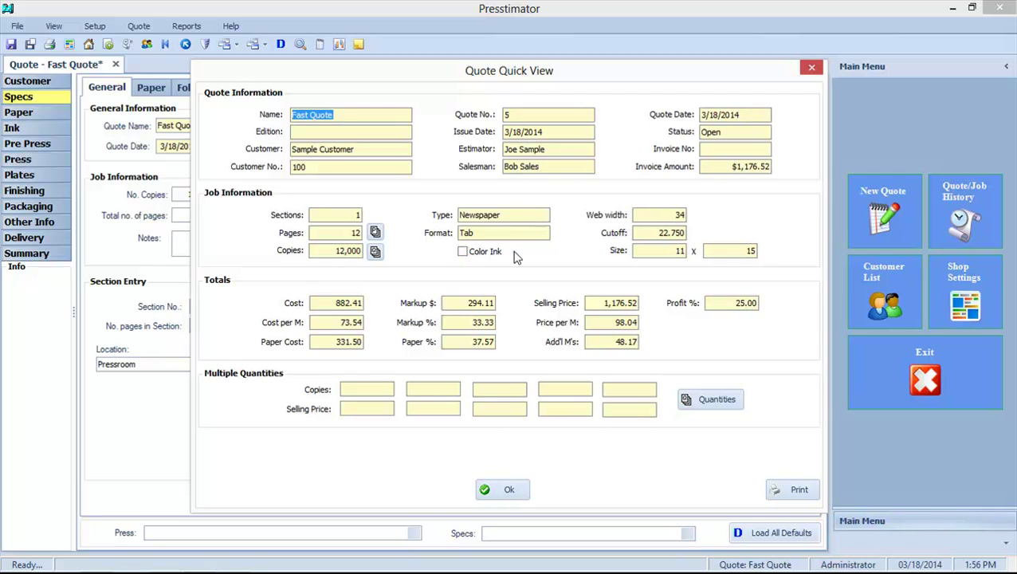
left_click(508, 489)
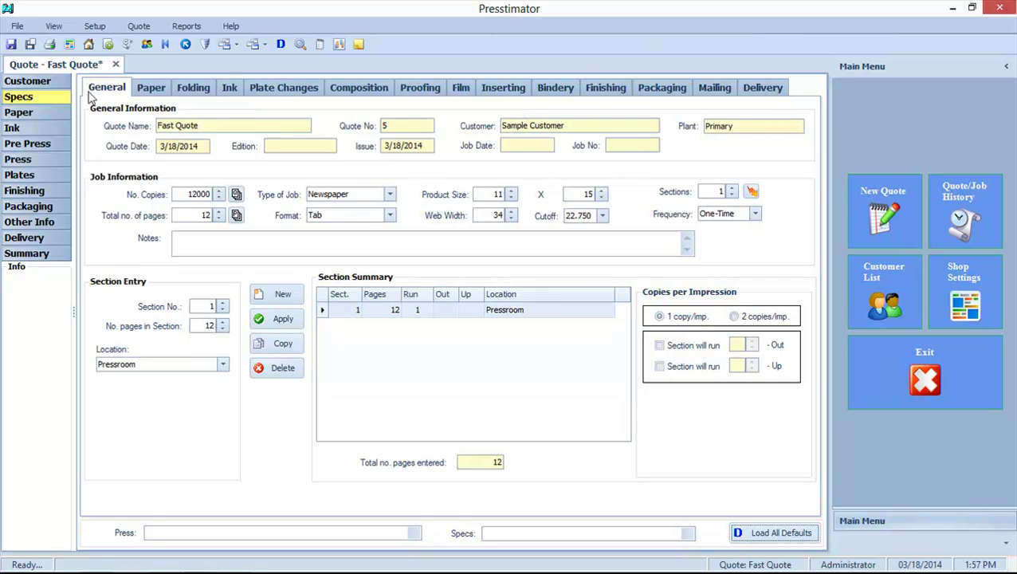
Step: Enable color ink in the job's specs and add light-coverage process color on all pages of section 1
left_click(230, 89)
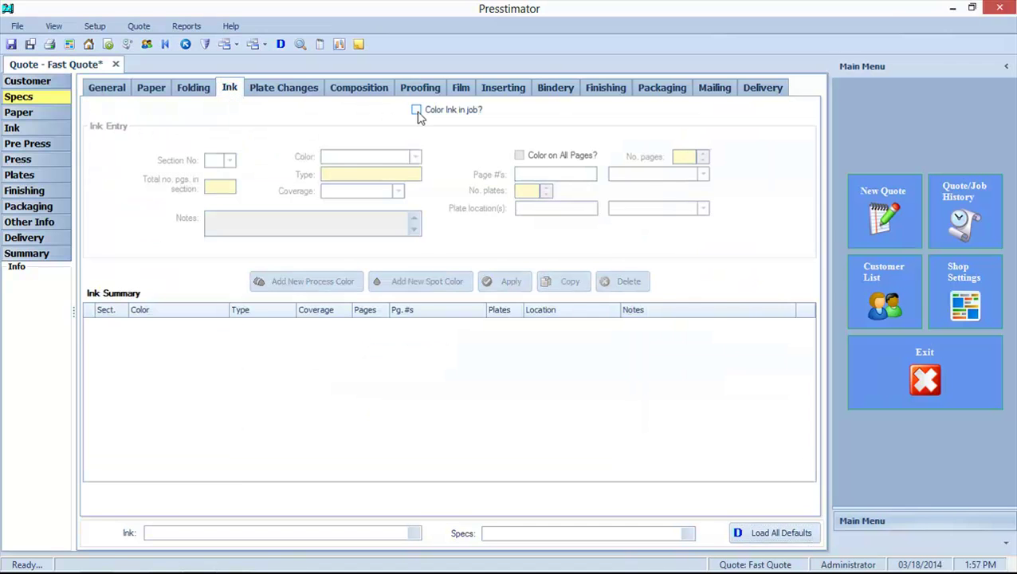
left_click(416, 111)
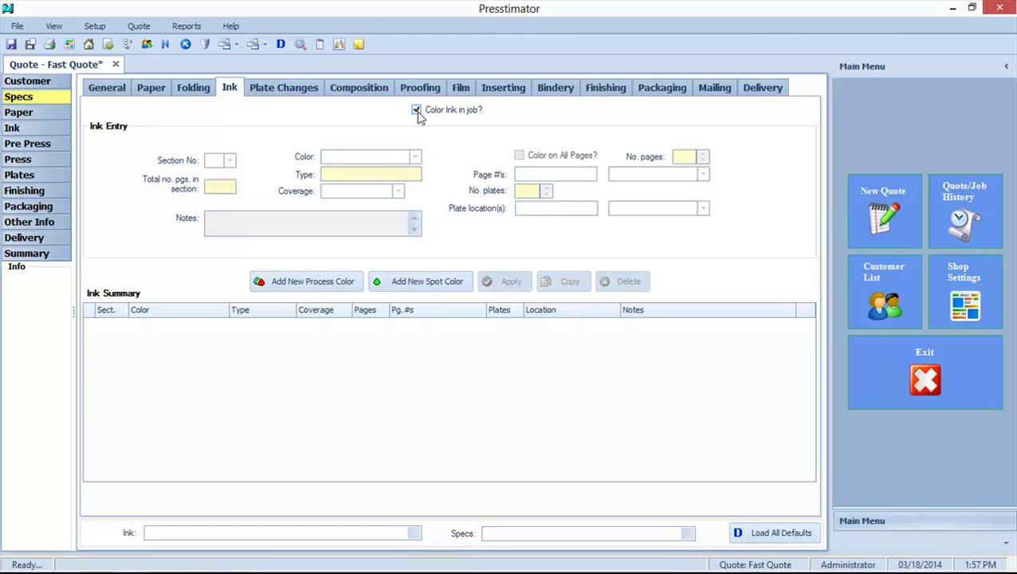
left_click(303, 281)
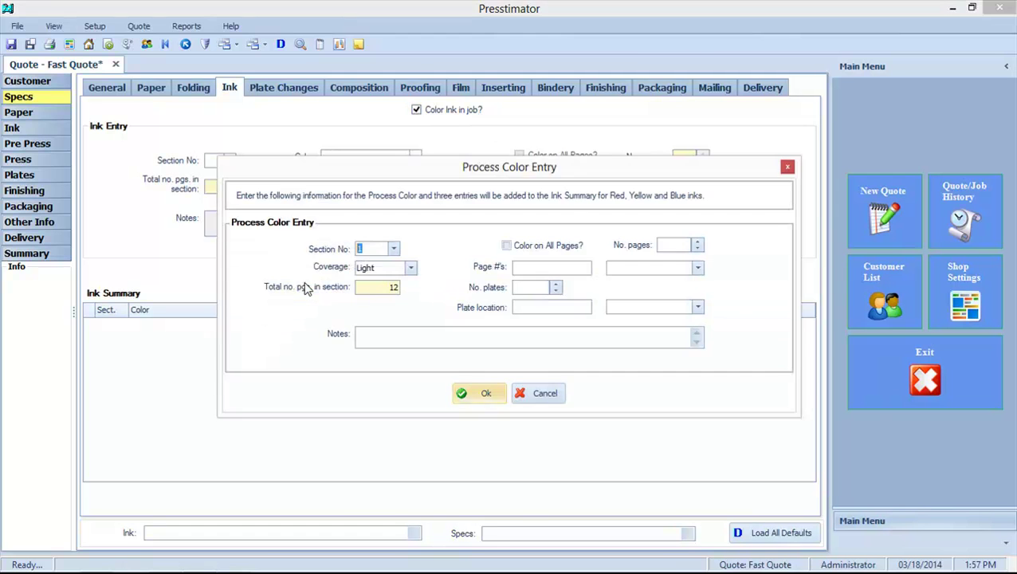
left_click(521, 252)
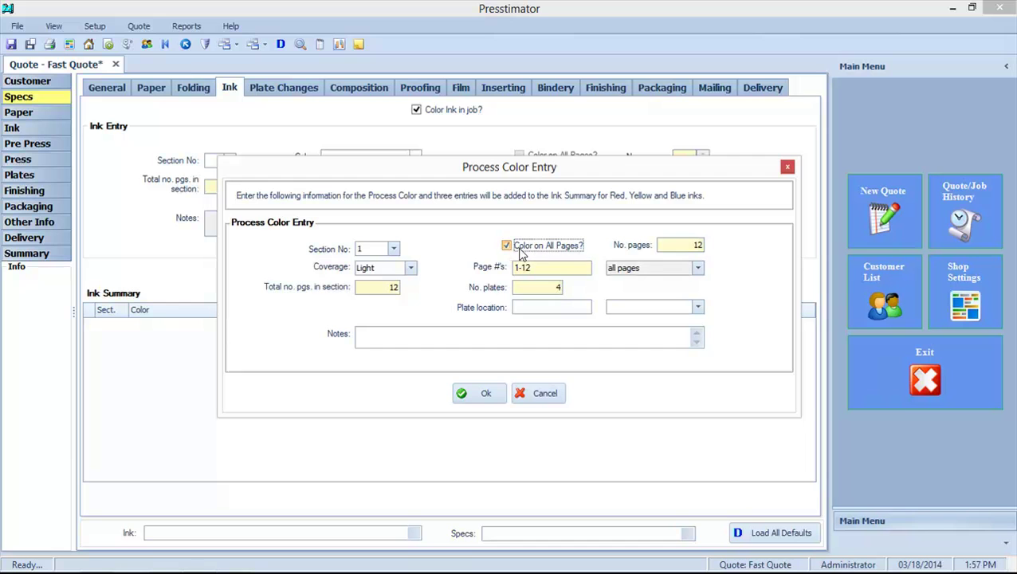
left_click(494, 392)
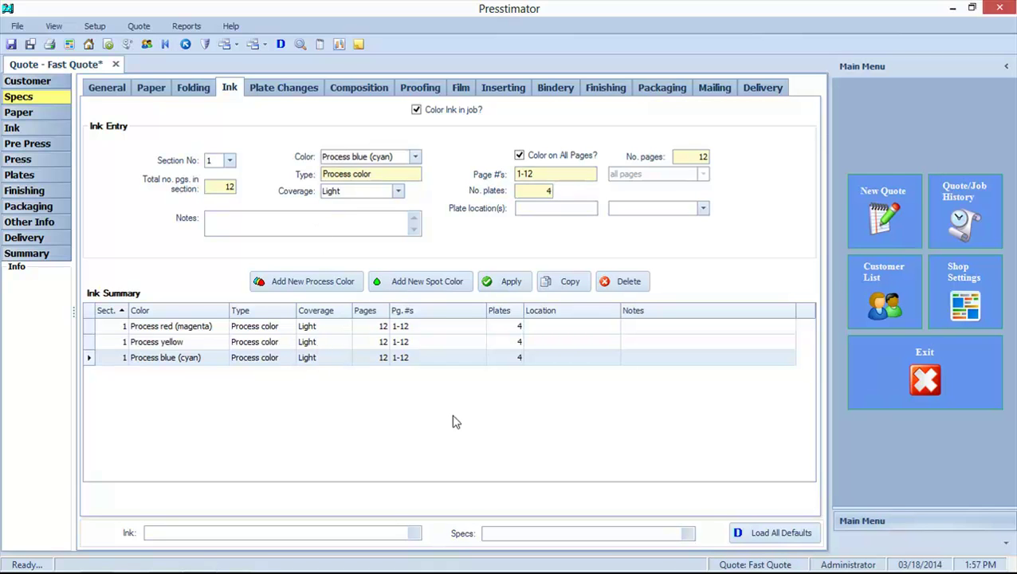
Step: Reload all defaults to include the color ink and open the quote quick view to check the pricing
left_click(771, 534)
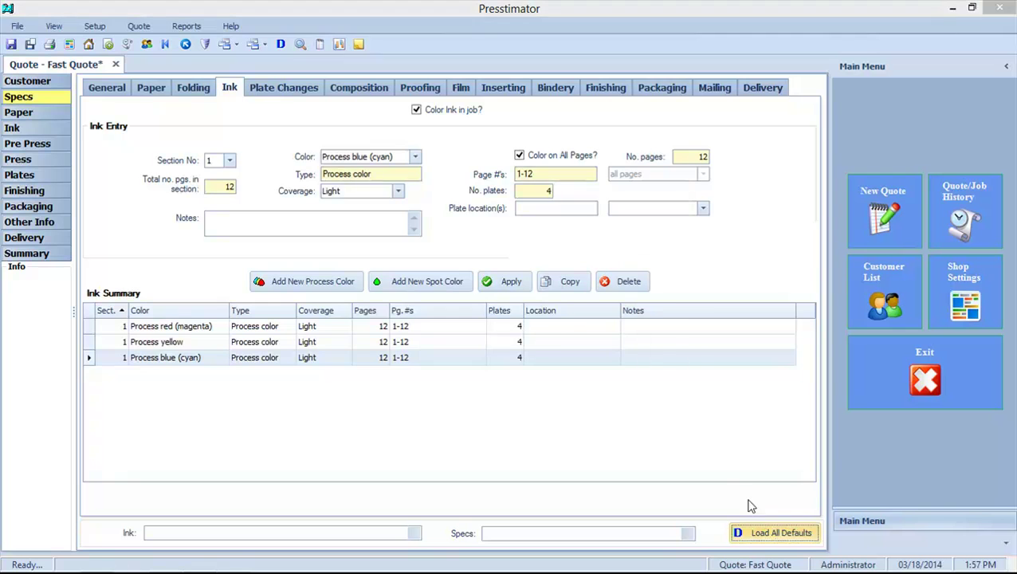
left_click(484, 376)
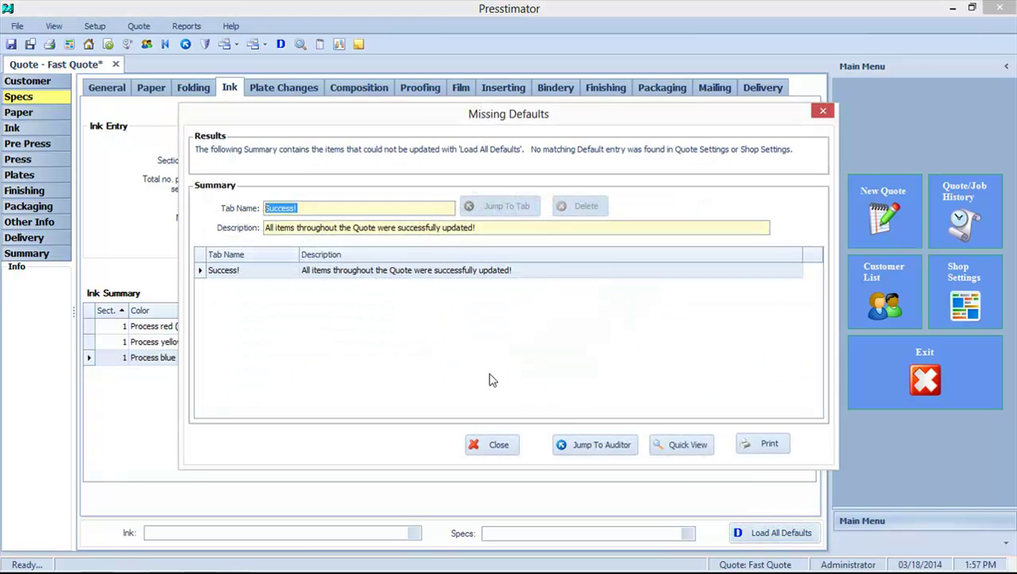
left_click(681, 443)
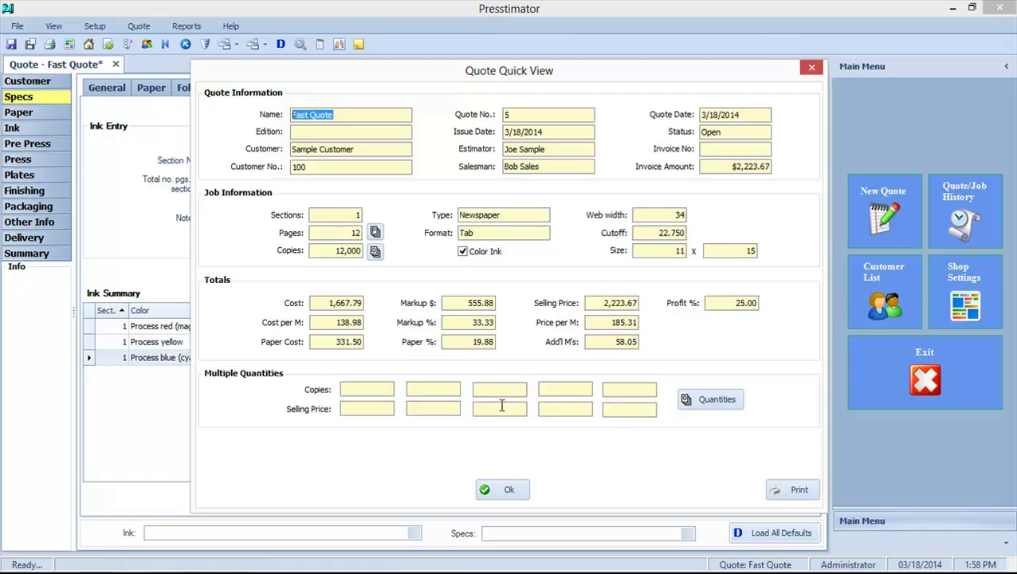
Step: Fill the quote's multiple quantities by adjusting the copies in increments of 500
left_click(720, 406)
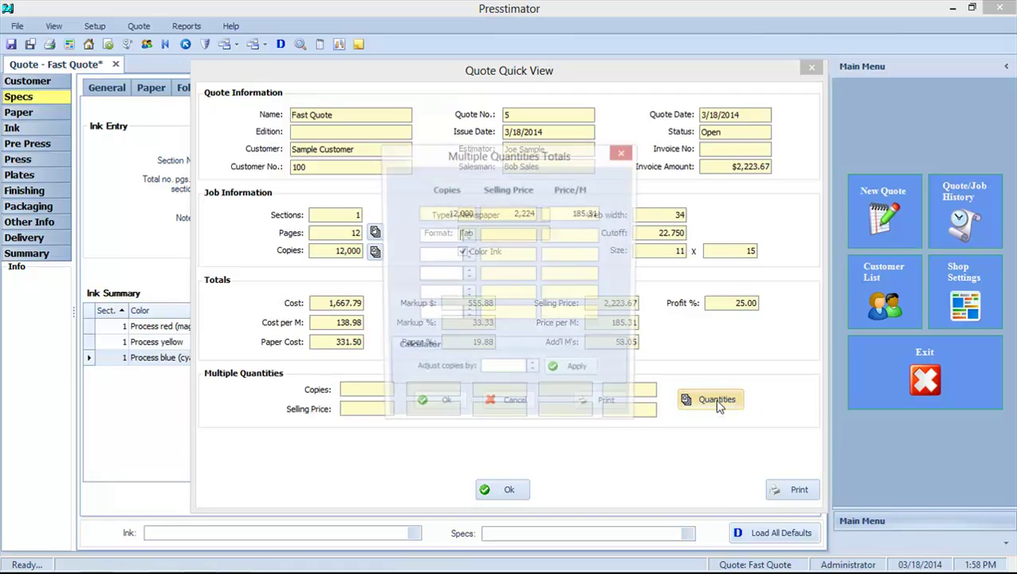
left_click(515, 369)
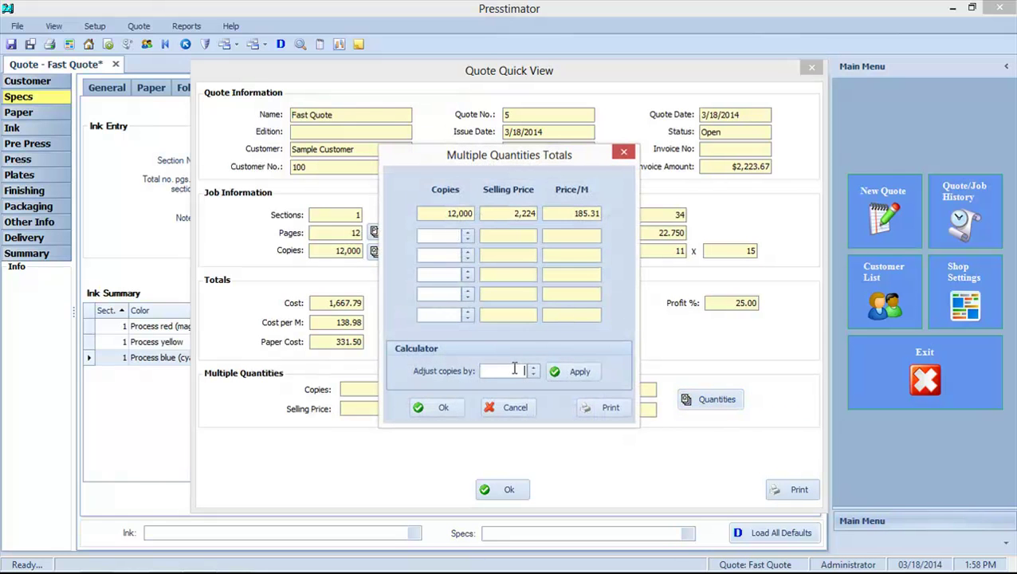
type("500")
left_click(578, 374)
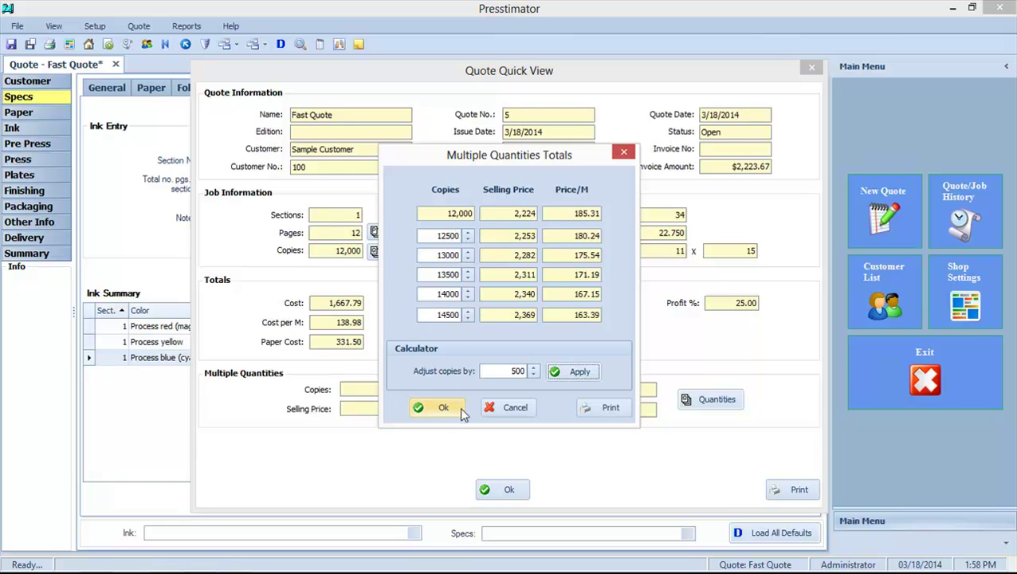
left_click(438, 407)
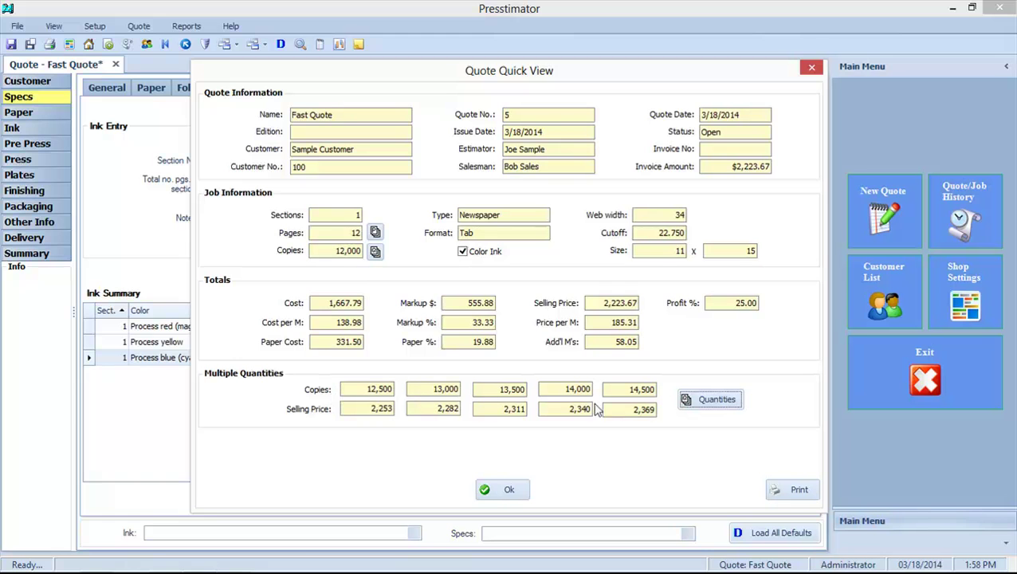
Step: Review the selling price and price per thousand for each of the multiple quantities, and leave the quick view
left_click(709, 400)
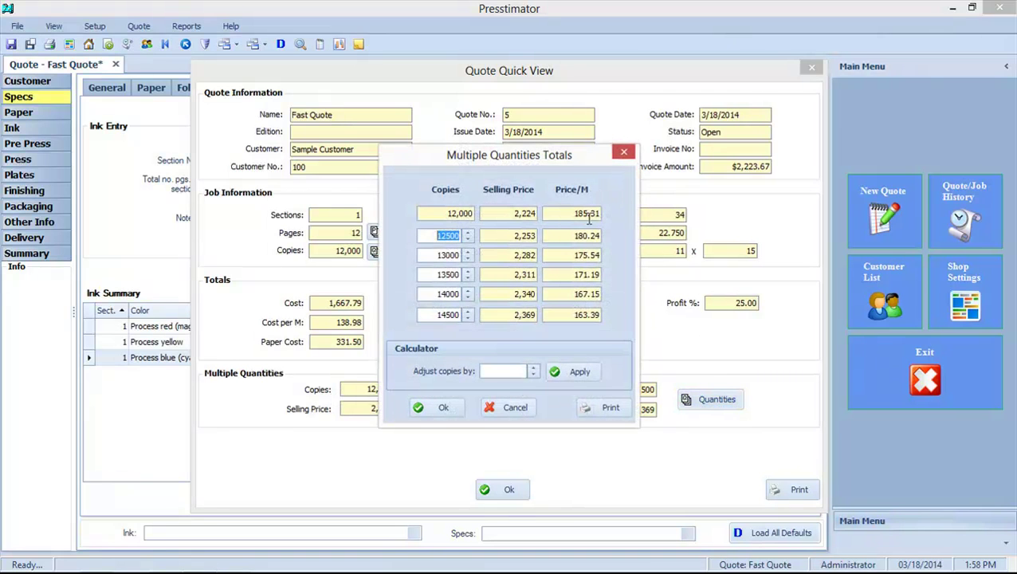
left_click(513, 408)
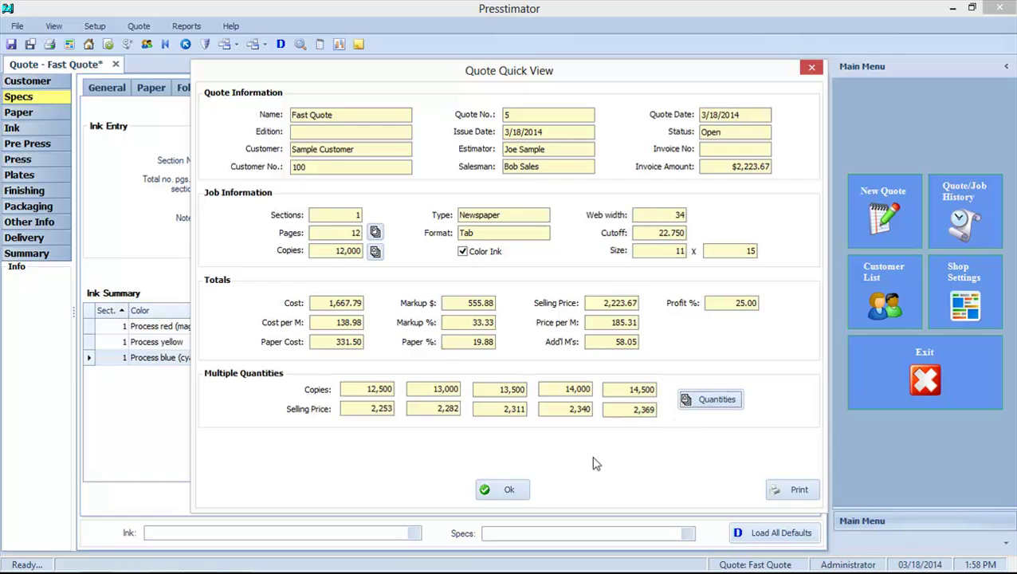
left_click(511, 489)
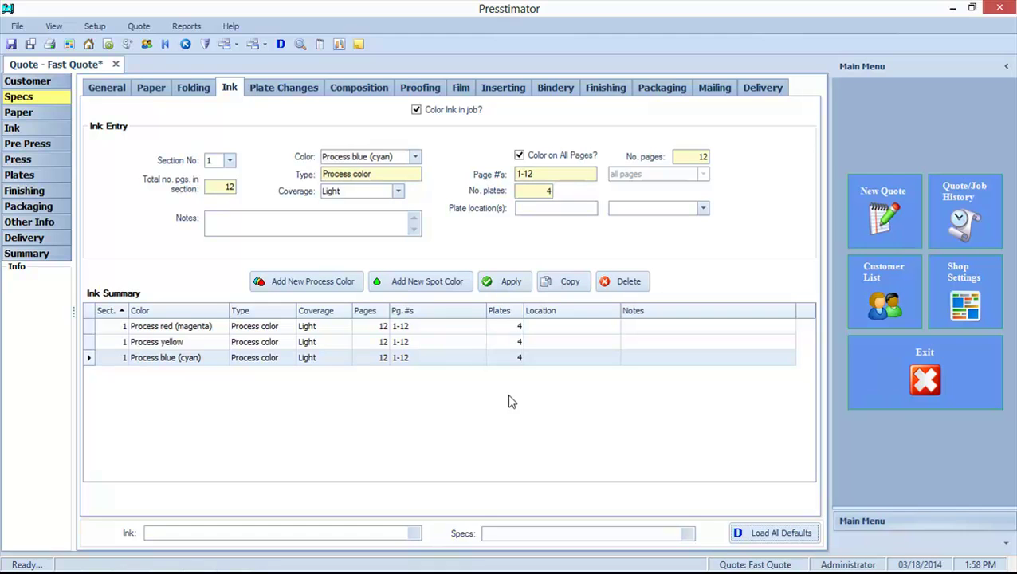
Step: Add a Press Proofs proofing entry covering all pages of the job
left_click(428, 91)
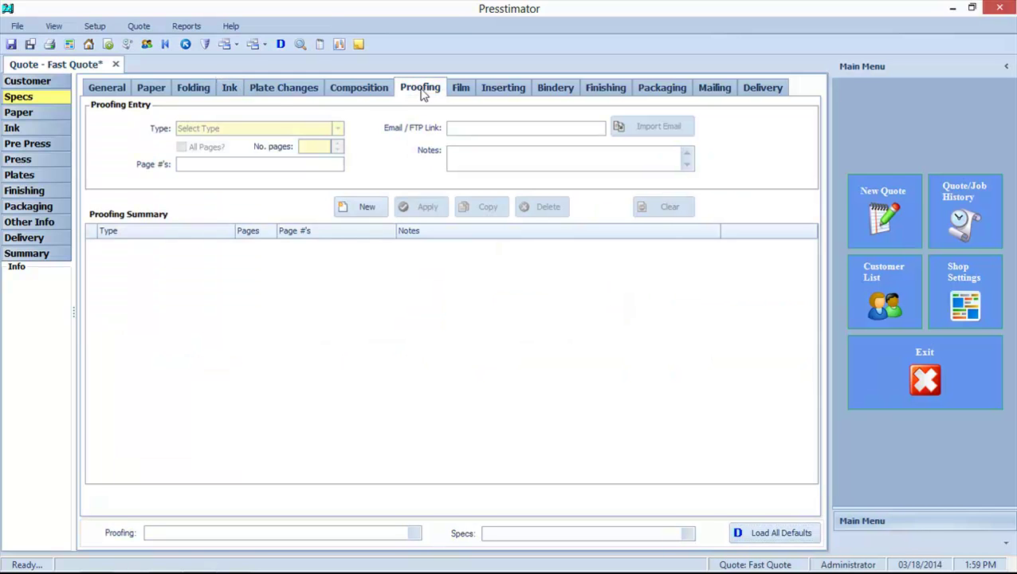
left_click(361, 206)
left_click(337, 129)
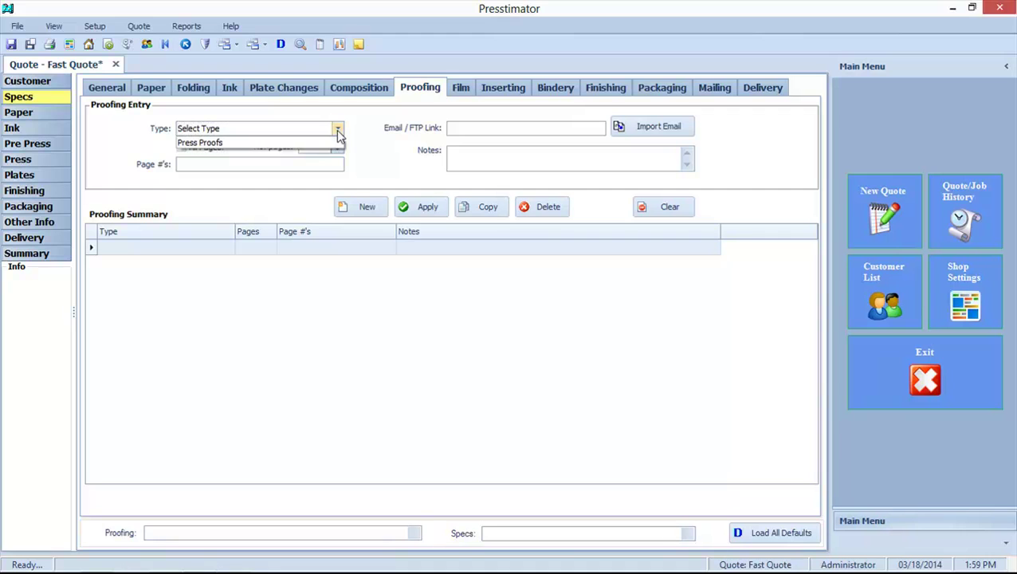
left_click(214, 144)
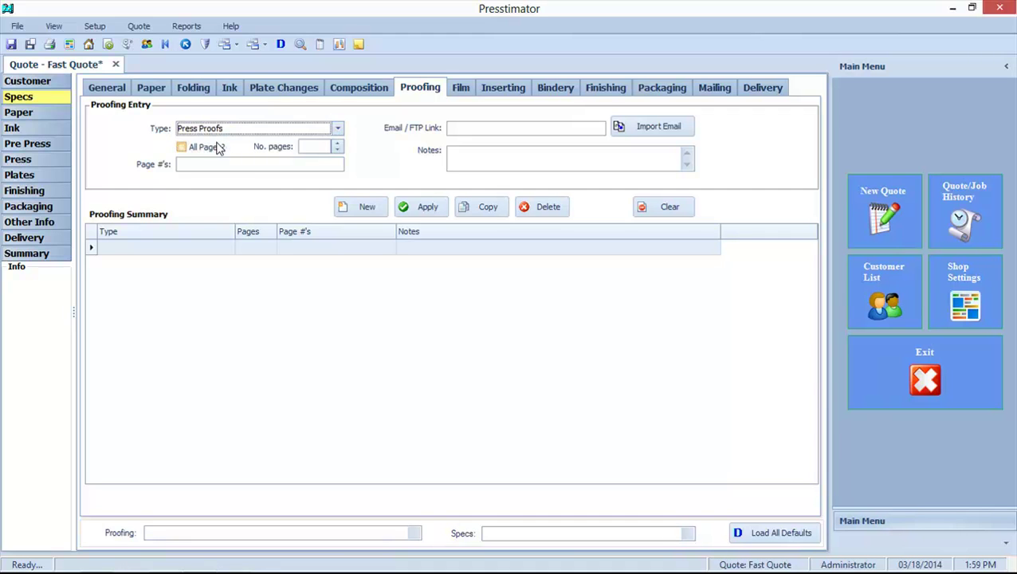
left_click(184, 147)
left_click(421, 206)
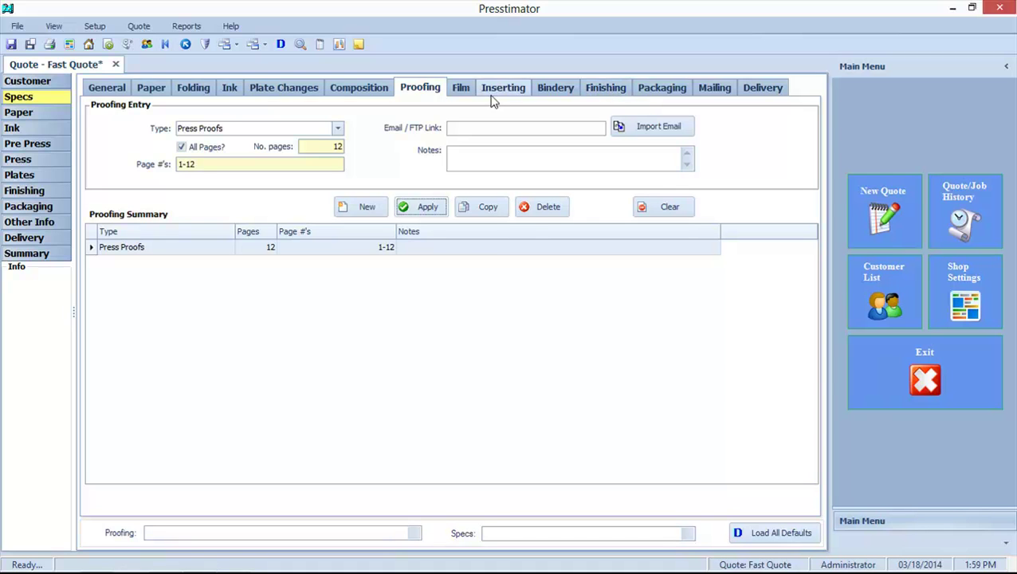
Step: Add an Onserting finishing entry with 1 section, waste section All and a quantity of 12000
left_click(609, 88)
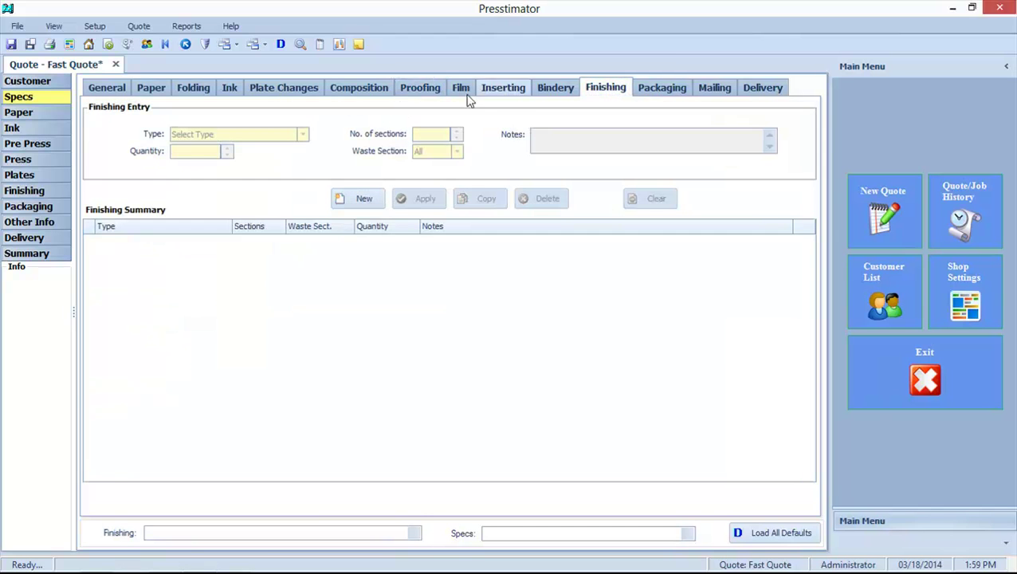
left_click(363, 199)
left_click(302, 135)
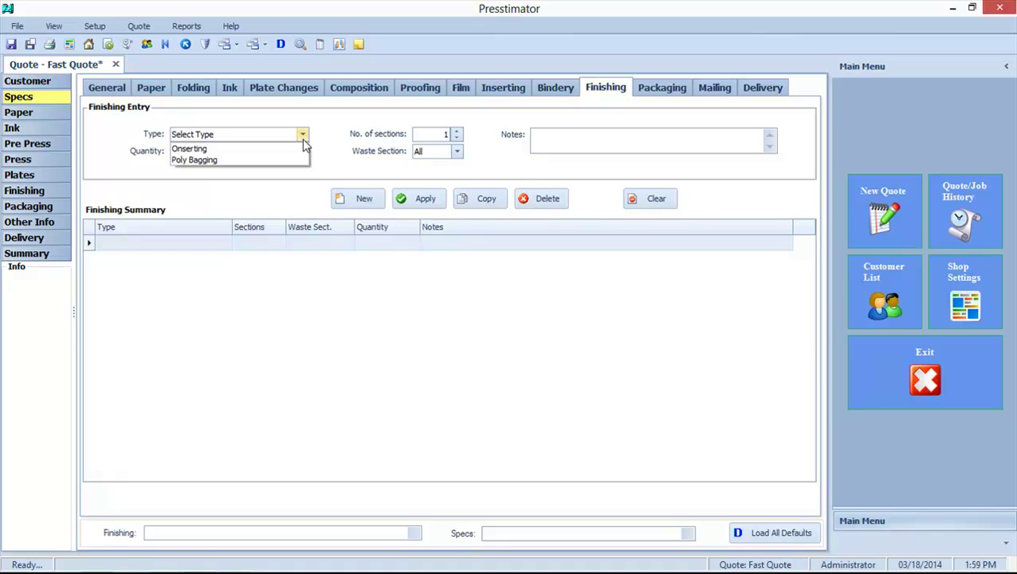
left_click(191, 149)
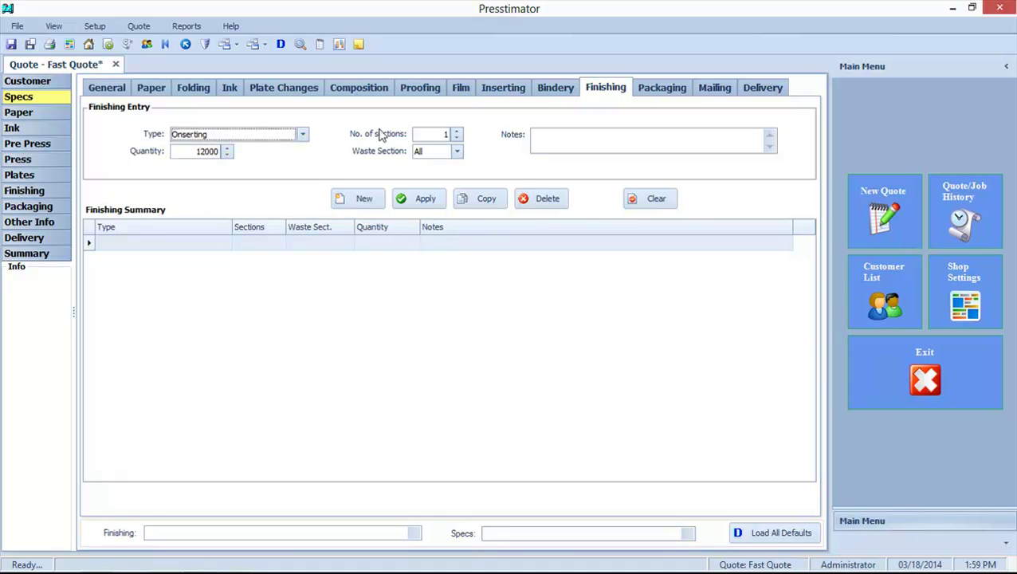
left_click(425, 199)
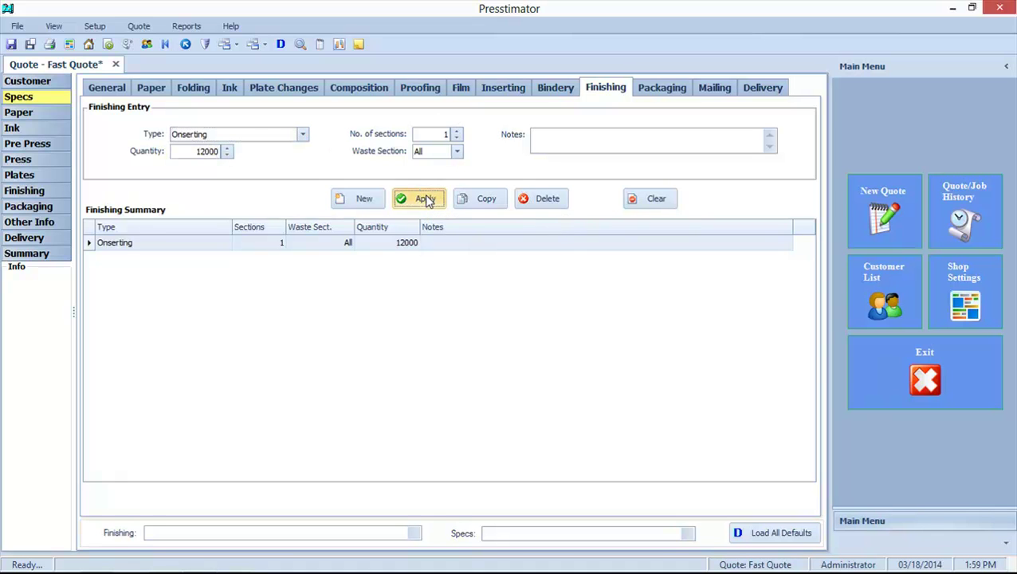
Step: Load all defaults again without the optional updates and review the quote totals with proofing and finishing included
left_click(778, 534)
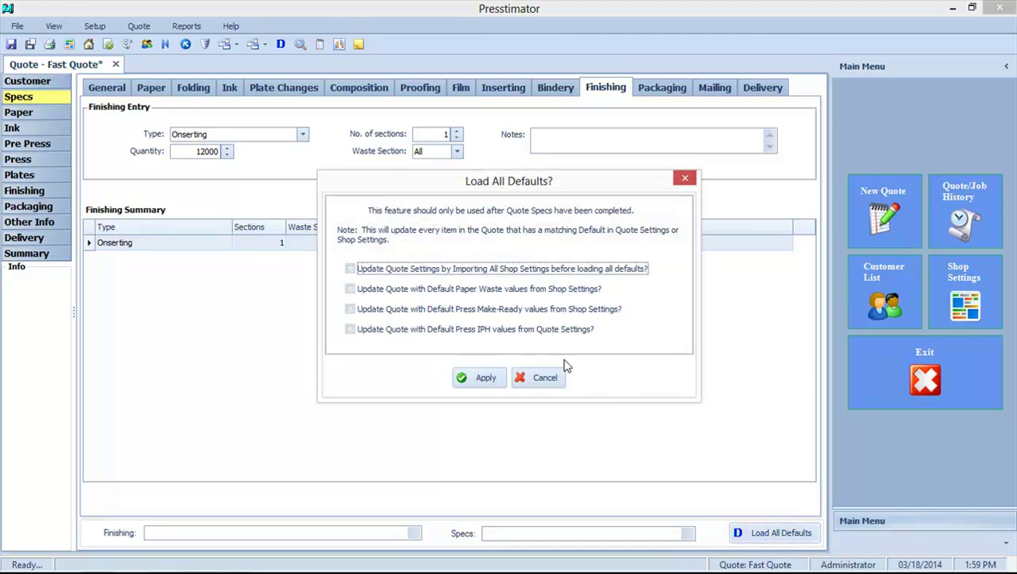
left_click(467, 377)
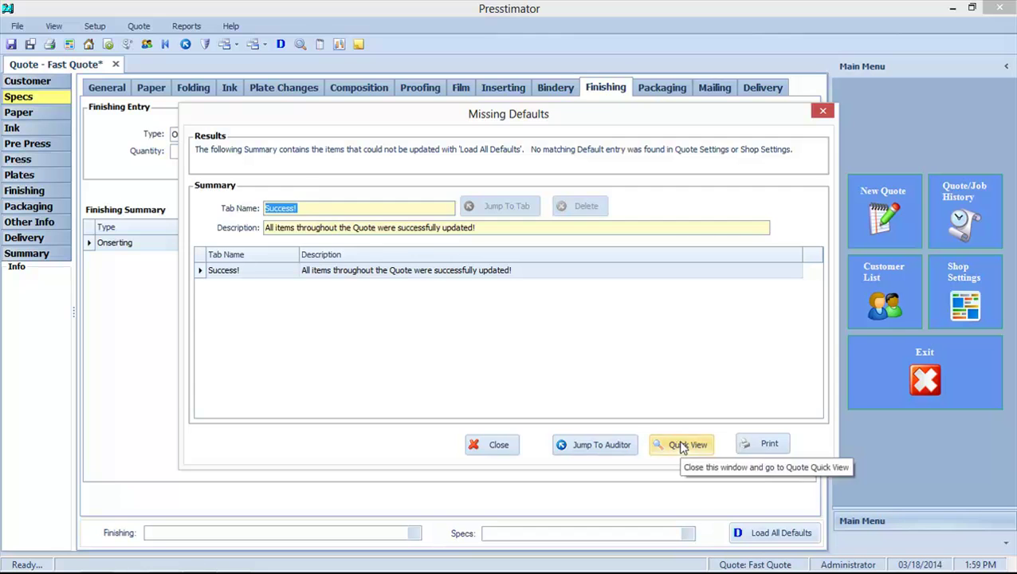
left_click(682, 444)
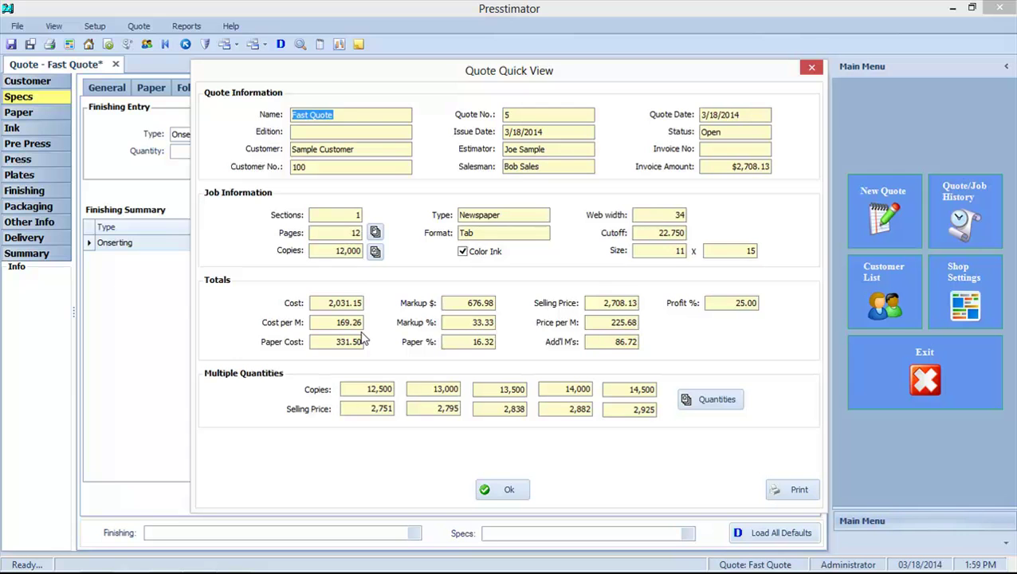
left_click(502, 489)
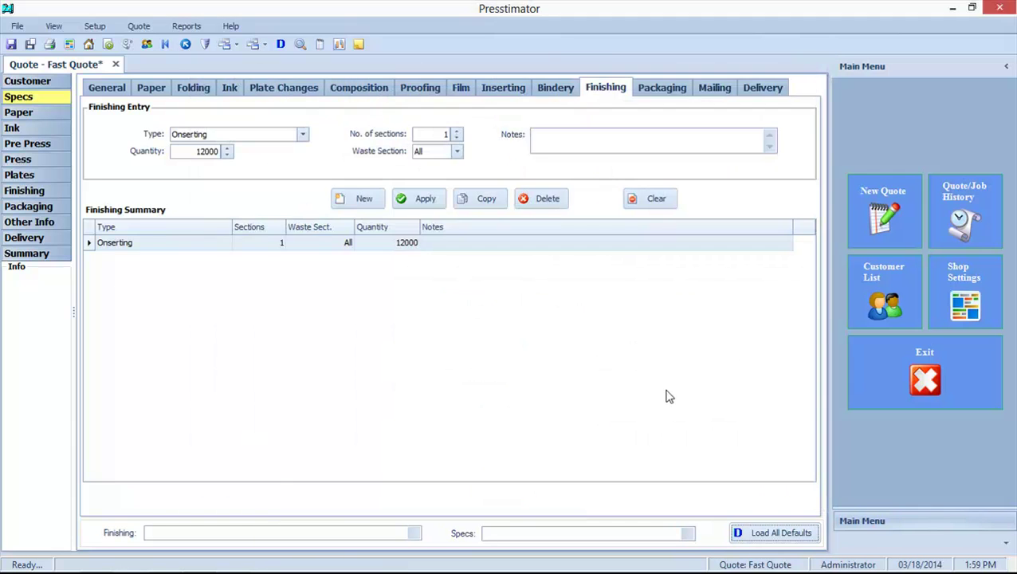